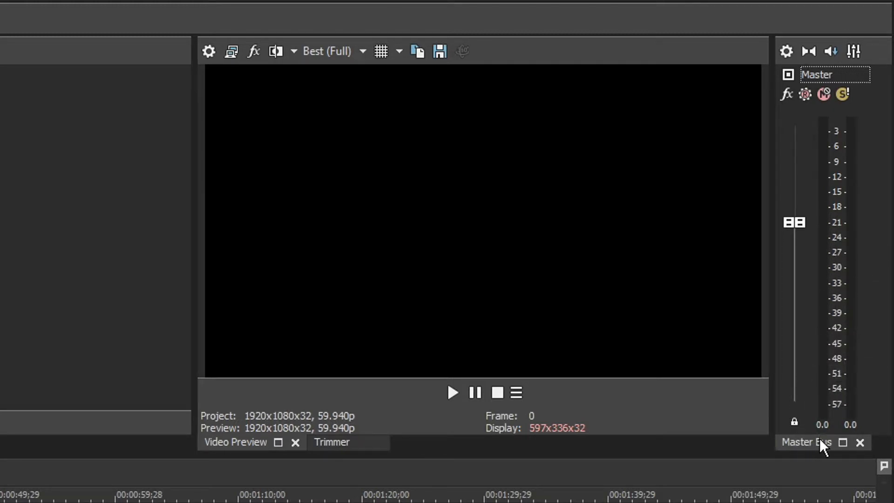
Close the Master Bus window beside the video preview
click(860, 441)
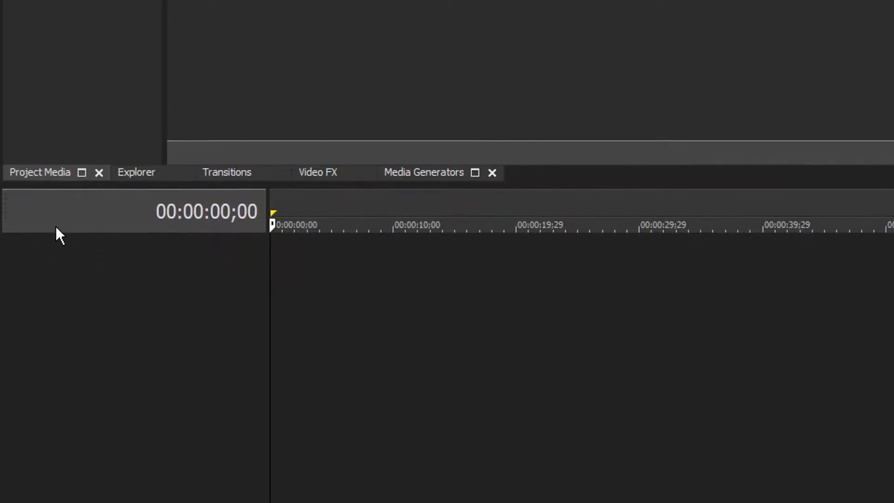
Insert a video track, an audio track and a second video track into the empty timeline
right_click(191, 398)
click(259, 192)
right_click(158, 208)
click(186, 242)
right_click(91, 238)
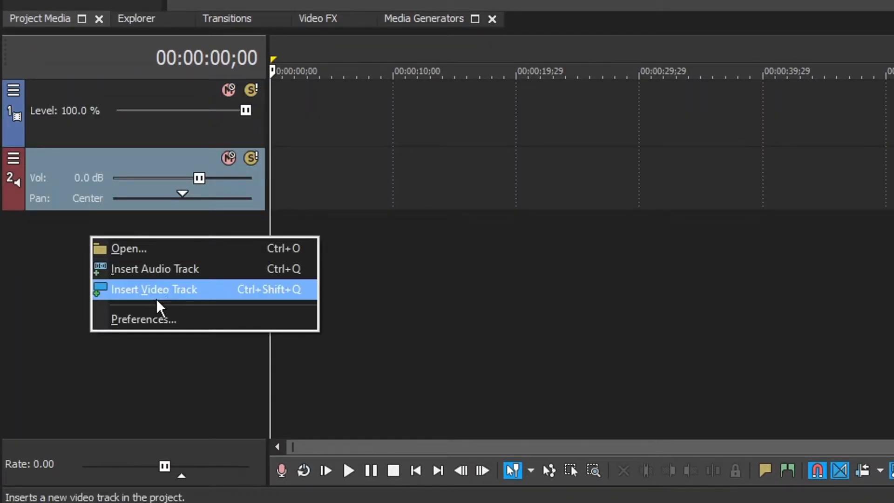
click(135, 290)
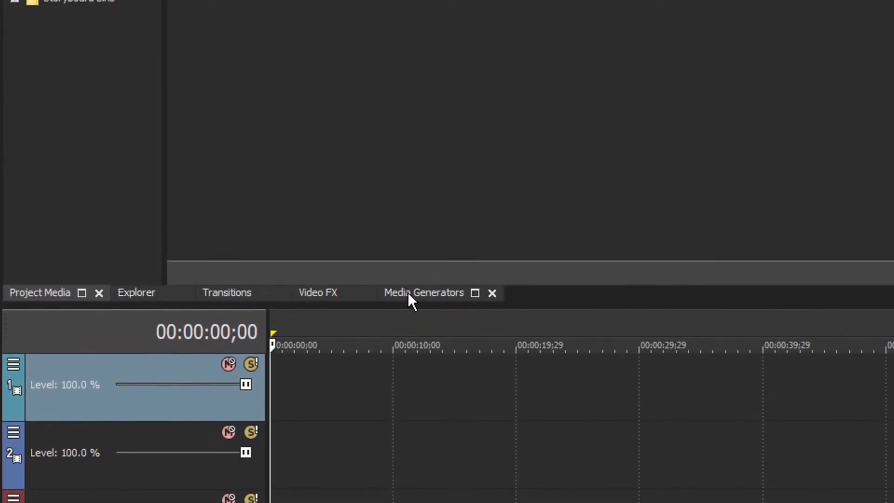
Place the default S_Caustics generated media at the start of the topmost video track, keeping its default settings
click(409, 294)
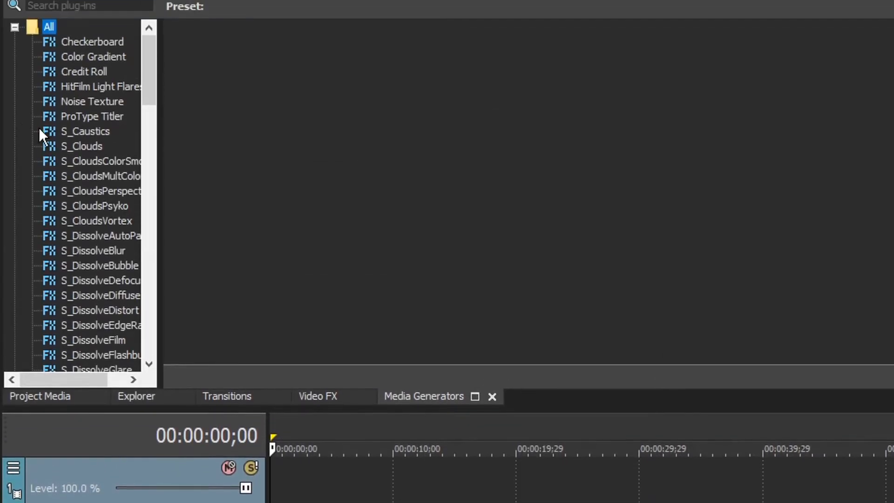
click(84, 165)
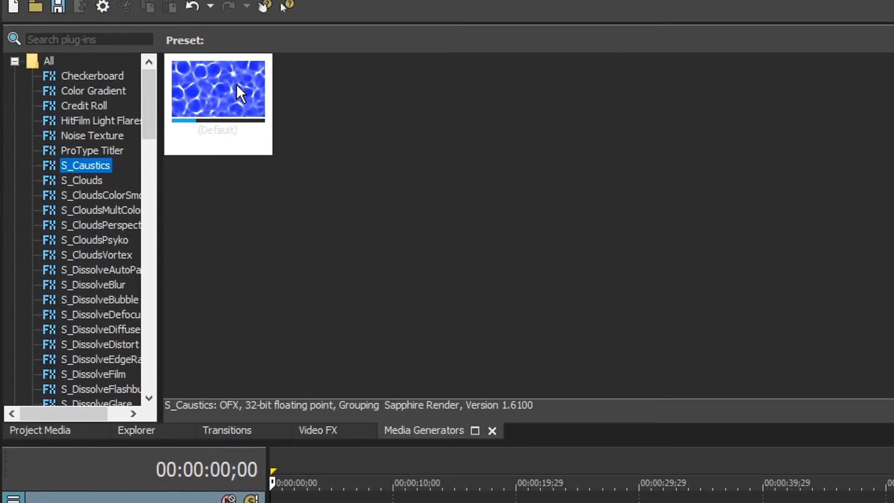
drag(222, 86, 273, 502)
drag(137, 294, 137, 295)
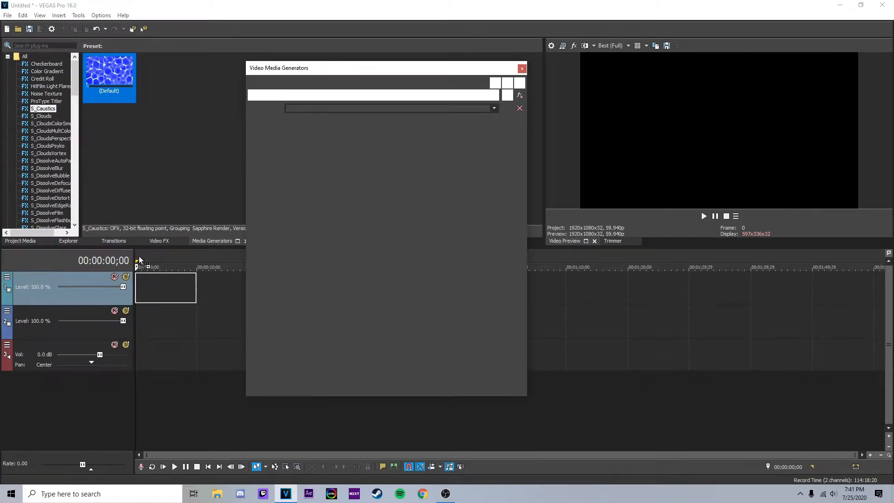
click(152, 294)
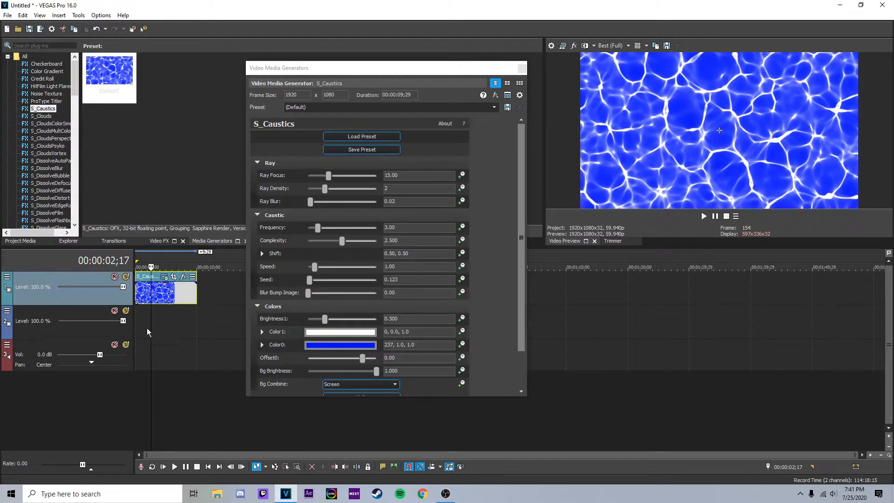
click(522, 68)
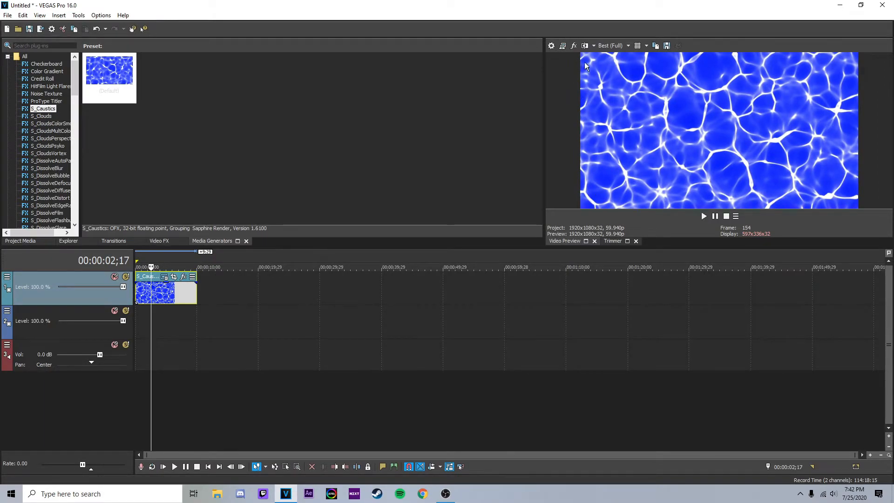
Set the preview quality to Best (Auto) and play the caustics clip from the start of the timeline
click(608, 45)
mouse_move(611, 88)
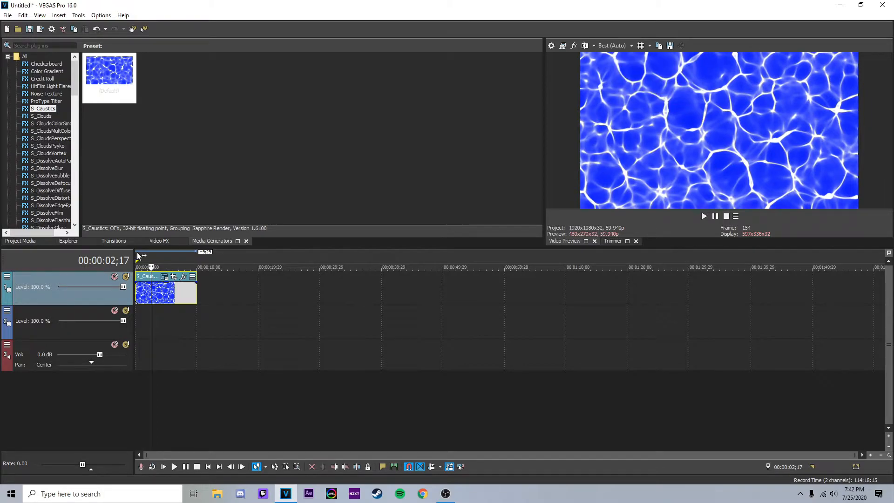
click(137, 258)
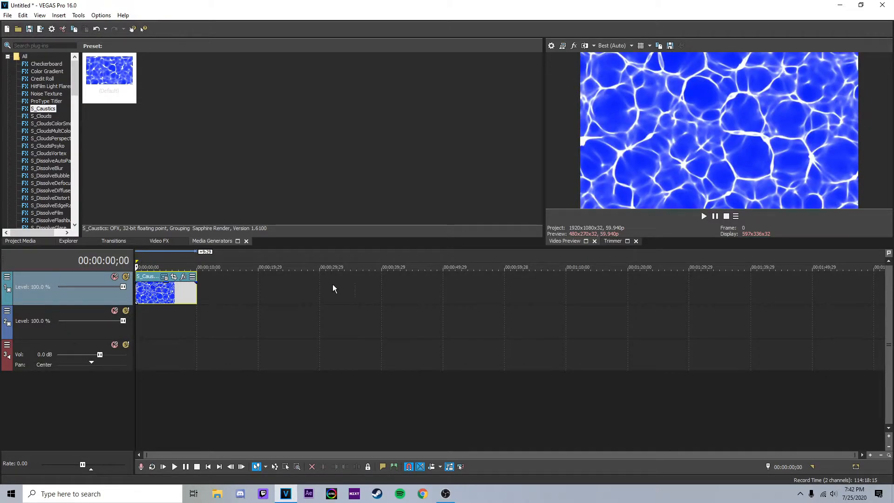
key(space)
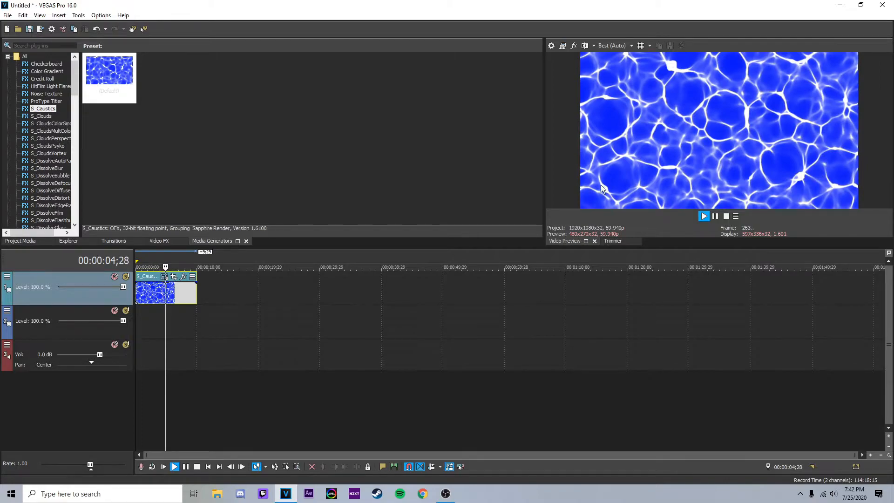
key(space)
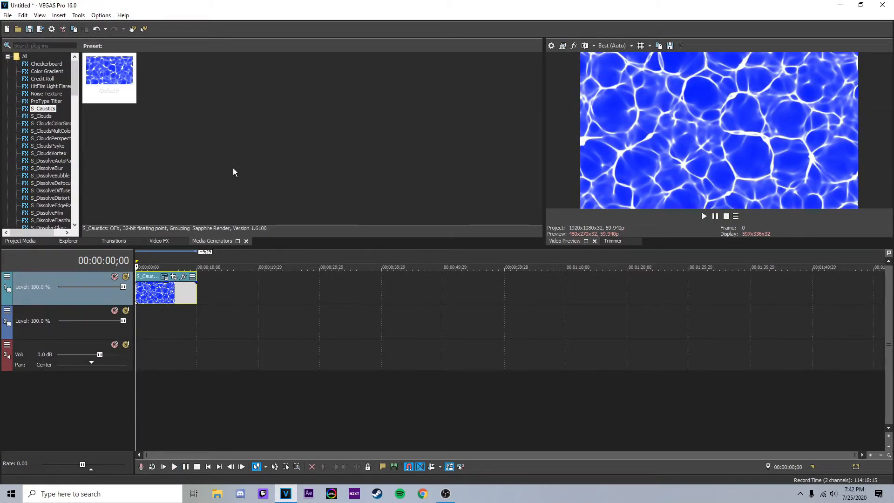
Review the available window layouts in the Organize Layouts dialog without changing them
click(39, 15)
mouse_move(61, 51)
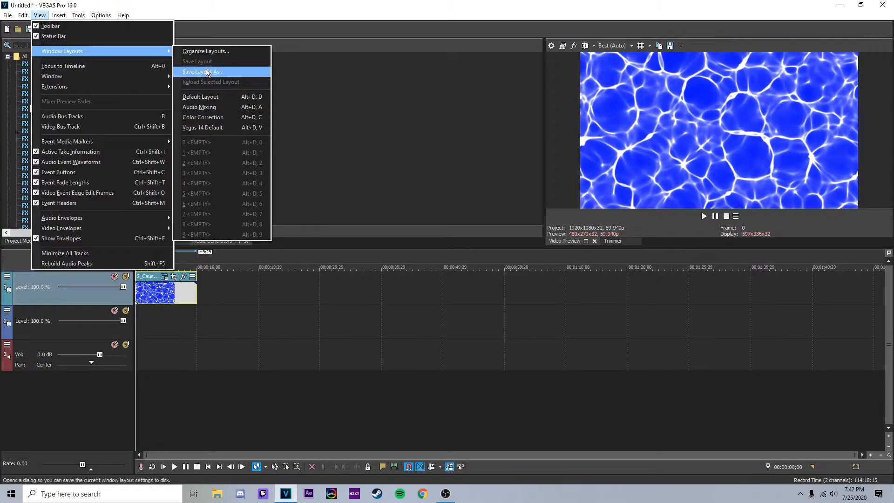
click(207, 54)
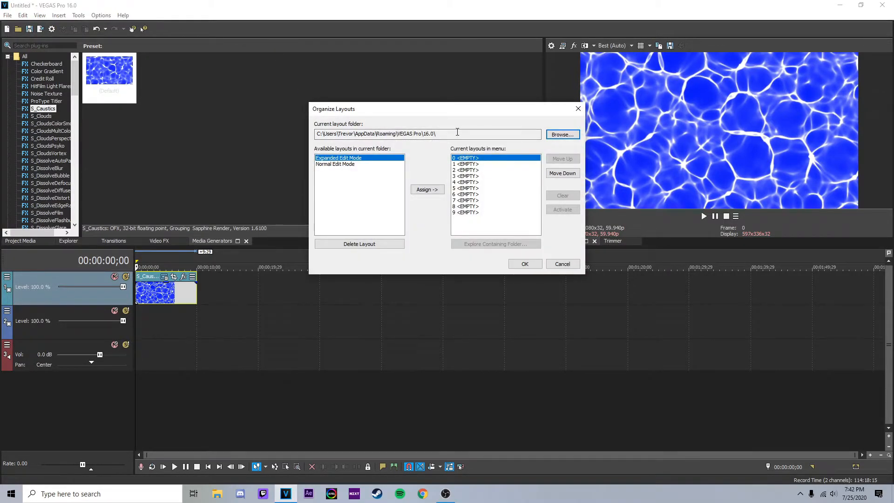
click(578, 110)
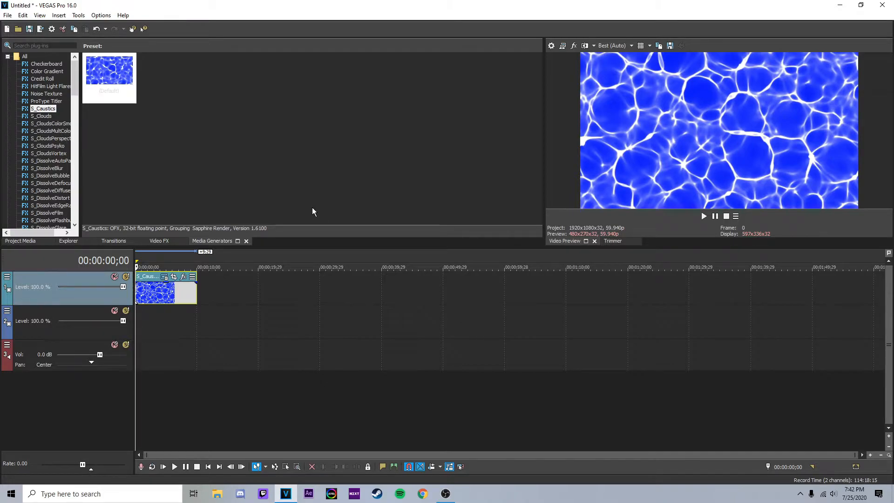
Replace the S_Caustics clip on the topmost track with a white Solid Color clip at the timeline start
key(Delete)
scroll(66, 189, down, 15)
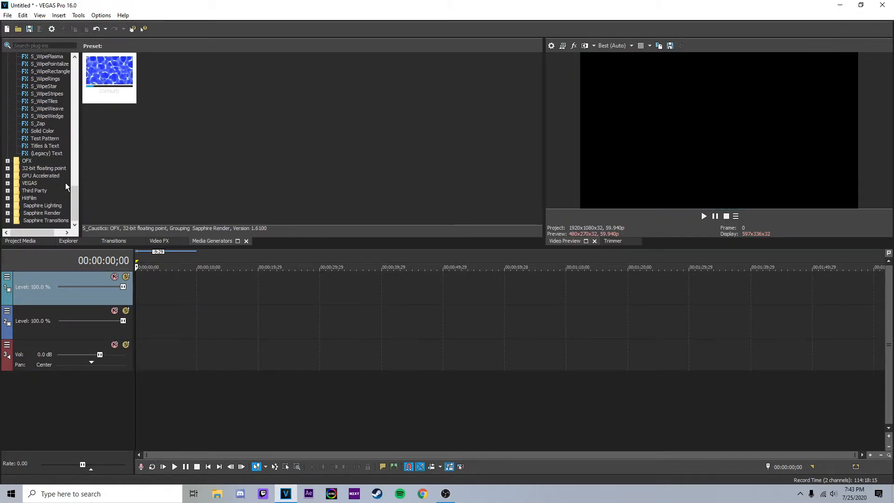
scroll(66, 189, up, 3)
click(42, 198)
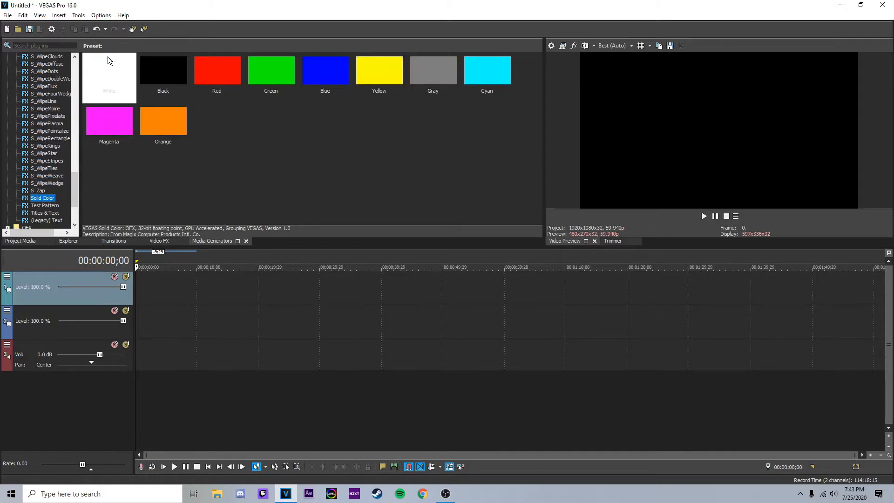
click(104, 76)
drag(103, 76, 138, 302)
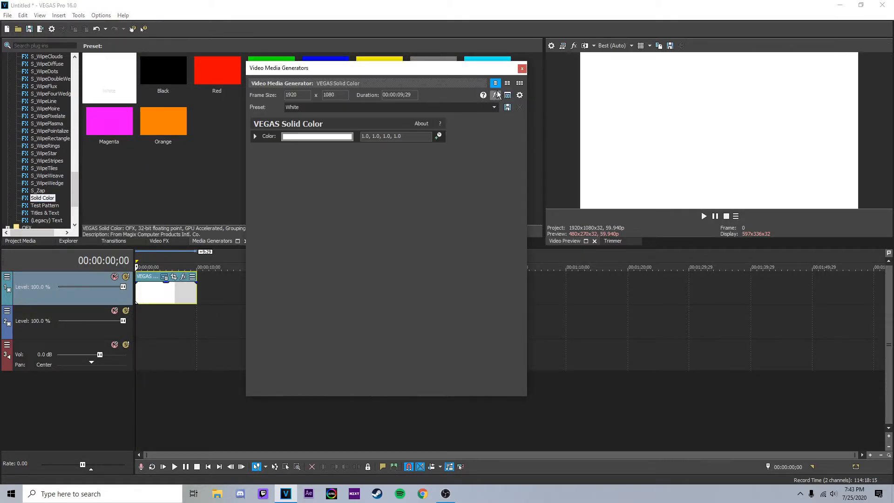
click(522, 68)
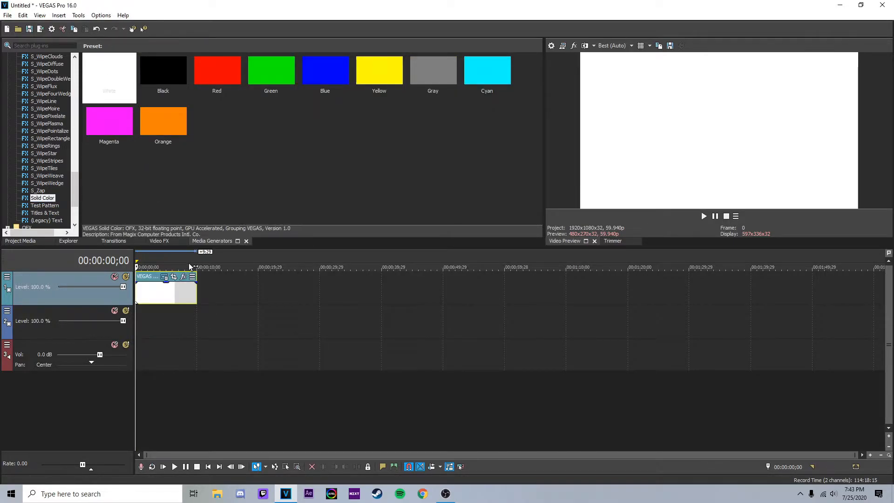
Place the playback cursor at about 5 seconds in the white clip and open the effects chooser for that event
click(166, 258)
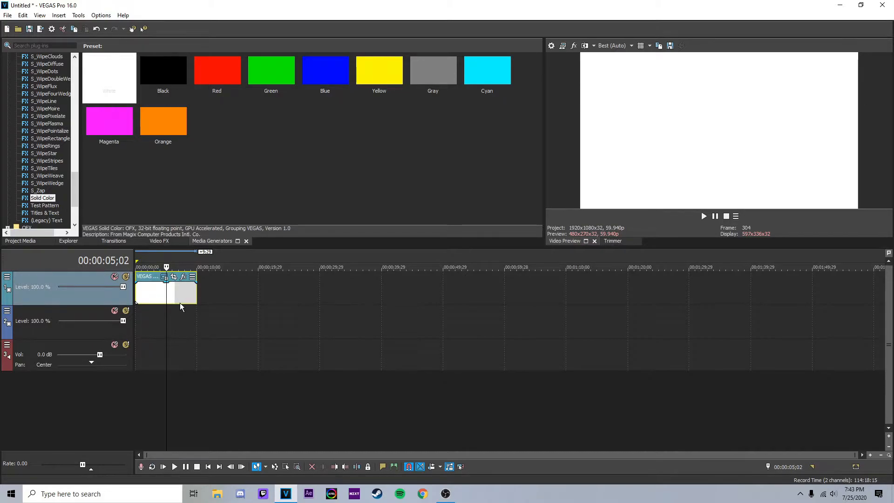
scroll(168, 293, up, 5)
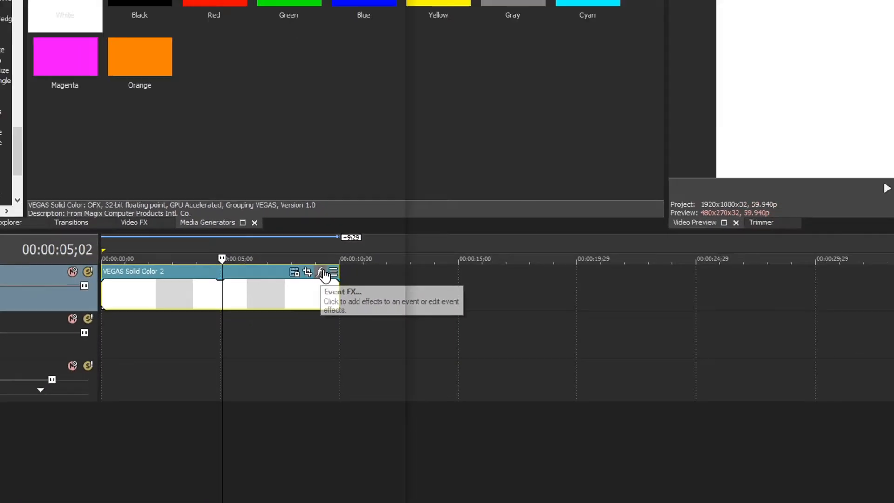
click(322, 272)
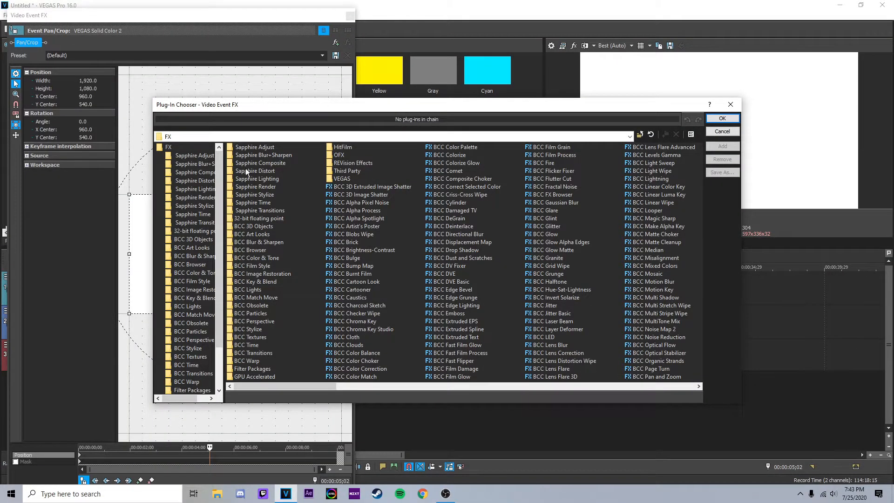
Browse the full list of installed video effects, including the BCC, Sapphire and VEGAS plug-ins
scroll(259, 170, down, 8)
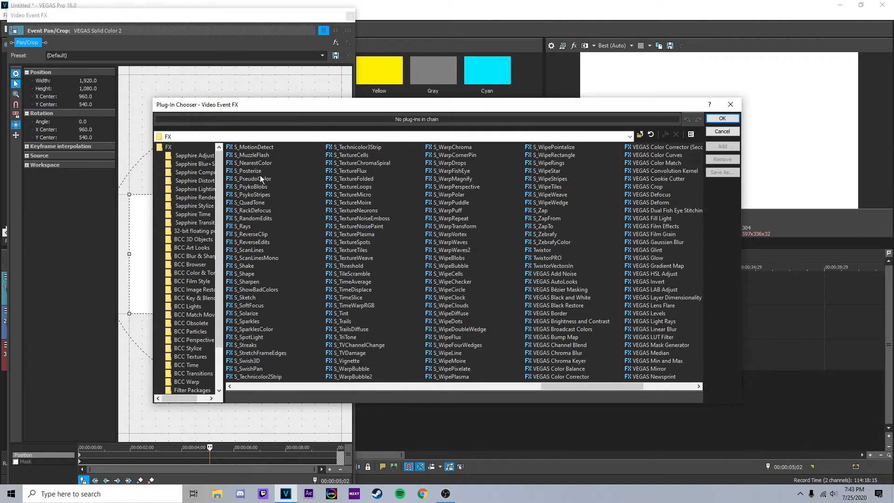
scroll(275, 201, up, 5)
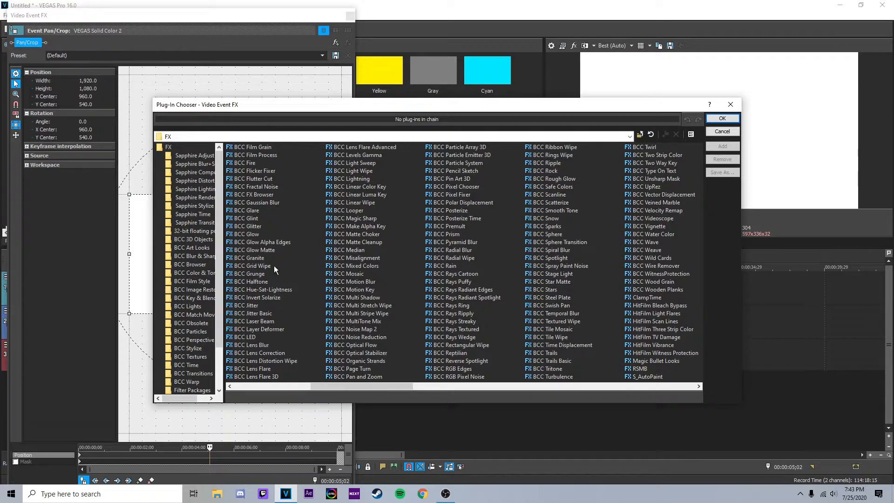
scroll(419, 231, up, 5)
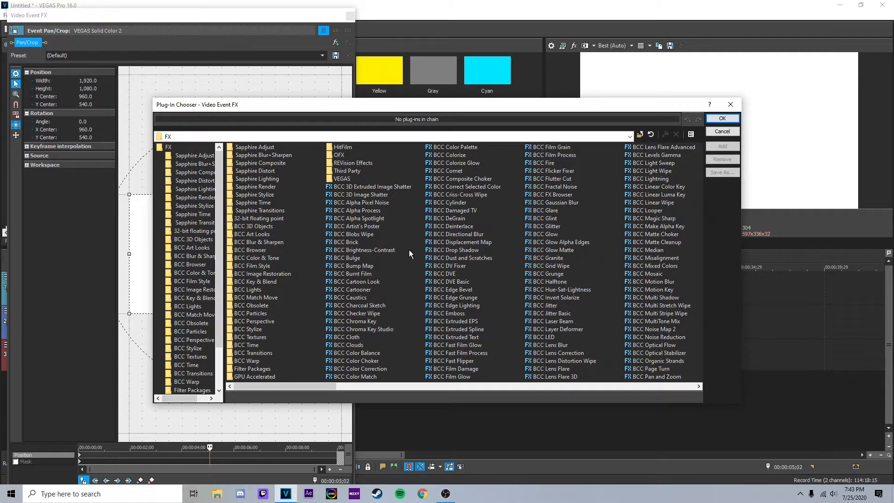
scroll(375, 276, down, 4)
scroll(375, 276, up, 4)
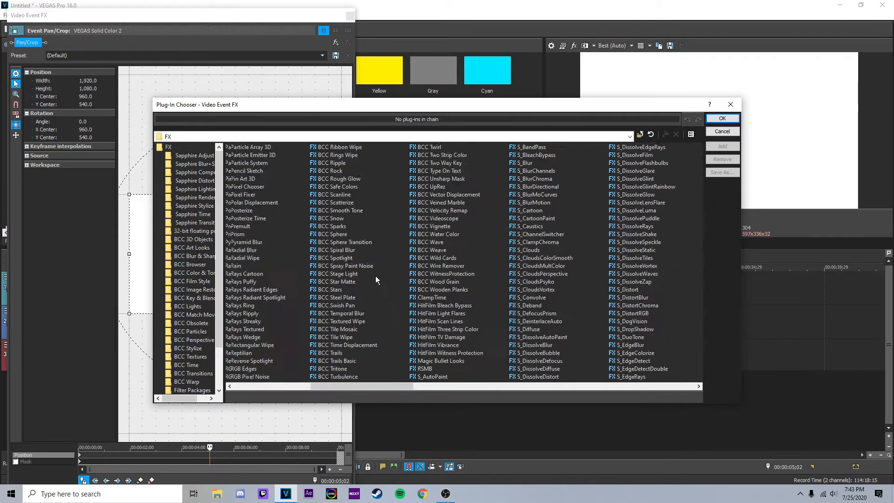
scroll(384, 267, down, 6)
scroll(369, 312, down, 8)
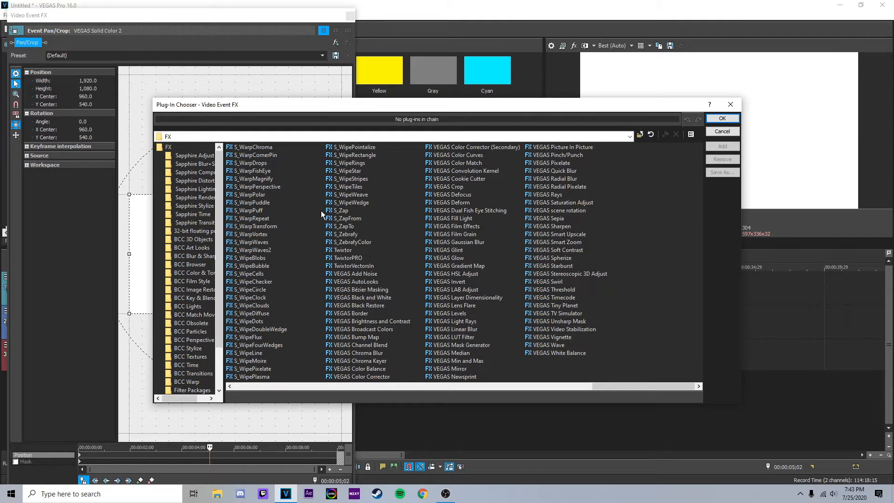
scroll(485, 286, up, 14)
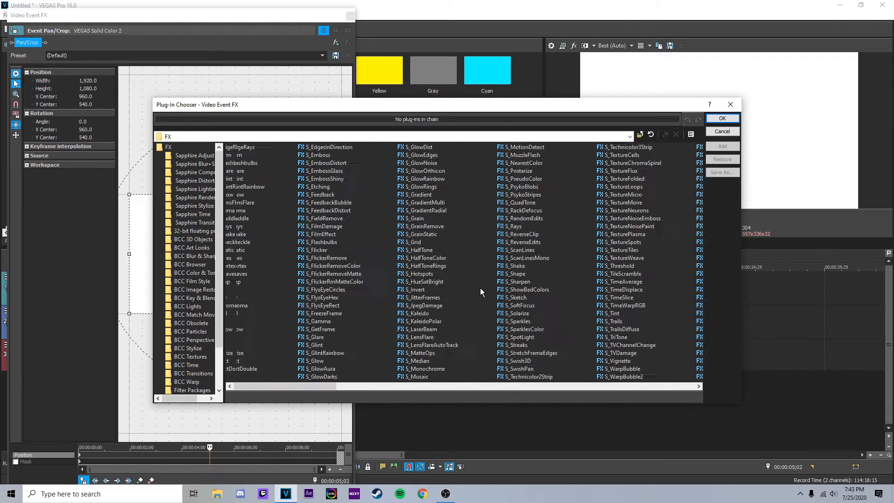
scroll(378, 279, down, 14)
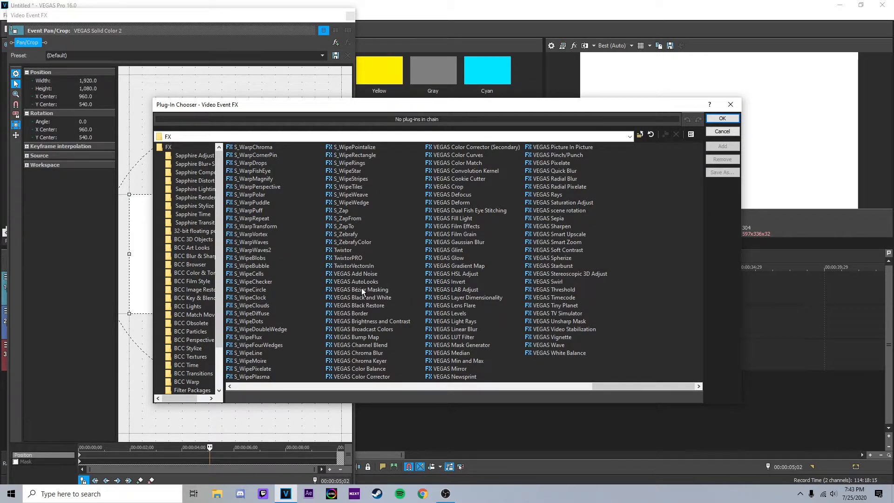
scroll(362, 290, up, 14)
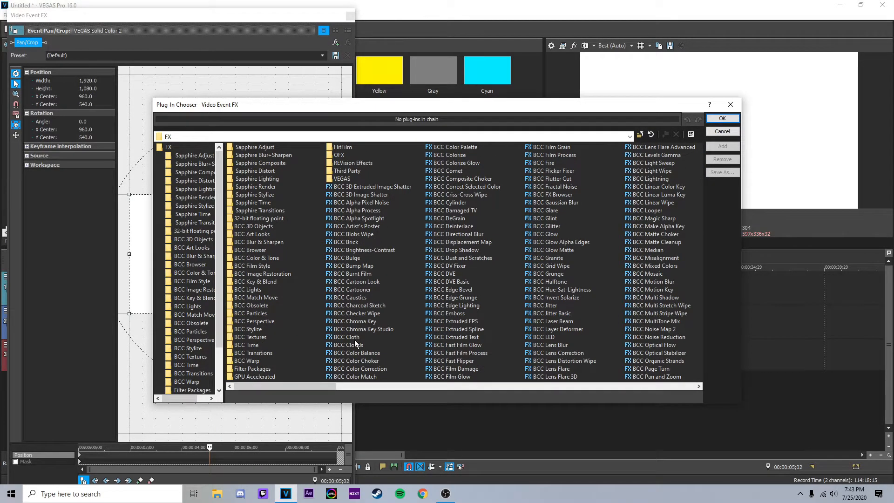
scroll(373, 297, down, 14)
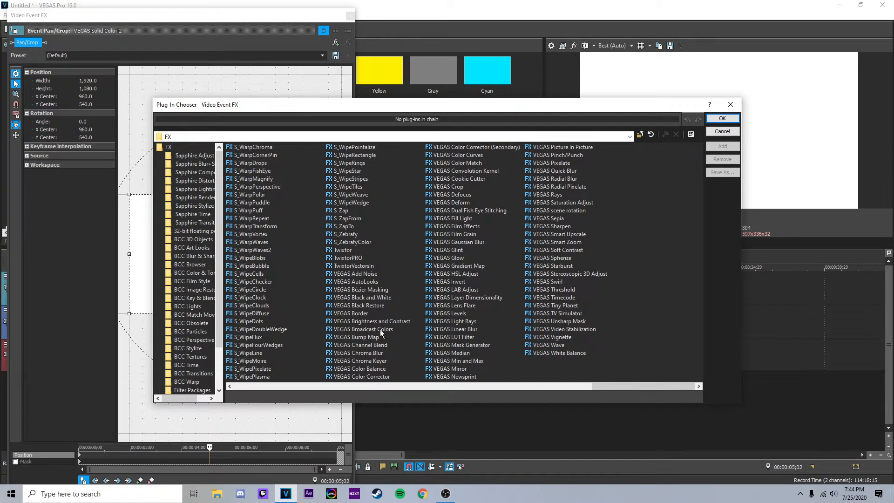
Add the VEGAS Color Corrector effect to the white solid color event
click(360, 377)
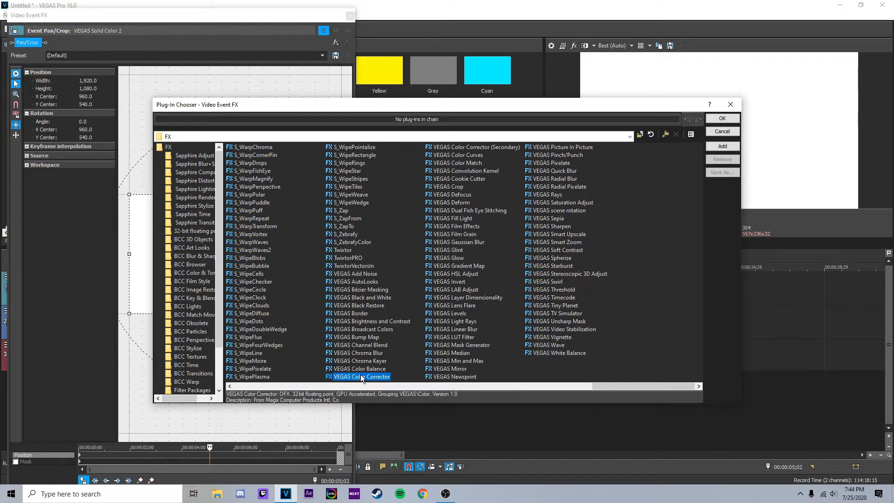
click(719, 146)
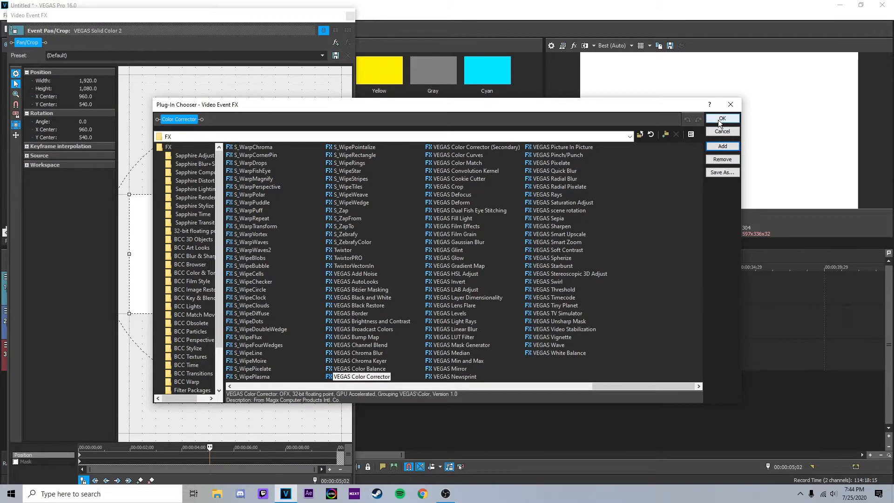
click(720, 119)
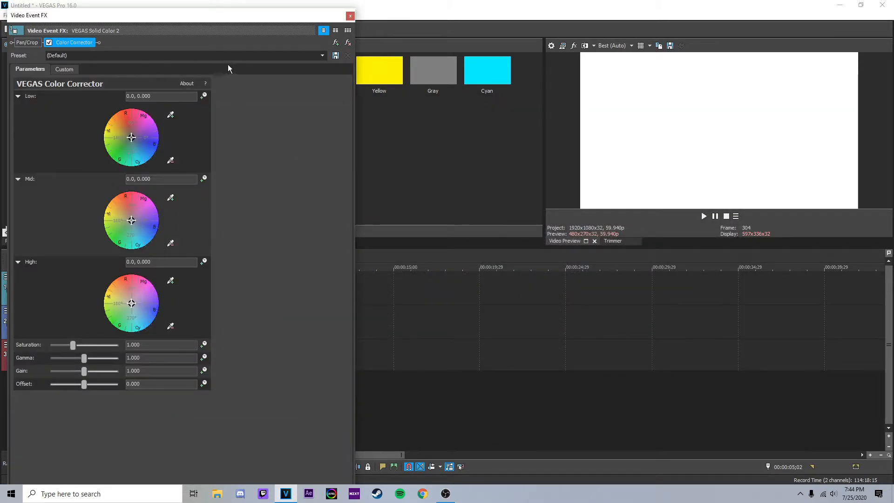
Tint the Color Corrector's High wheel cyan at about 282°, 0.78, and reset the Low and Mid wheels to neutral after trying them
click(146, 139)
drag(150, 152, 152, 156)
drag(148, 229, 111, 212)
mouse_move(131, 311)
mouse_down()
mouse_move(125, 325)
mouse_move(151, 326)
mouse_move(158, 301)
mouse_move(154, 321)
mouse_move(136, 326)
mouse_up()
double_click(138, 228)
double_click(137, 143)
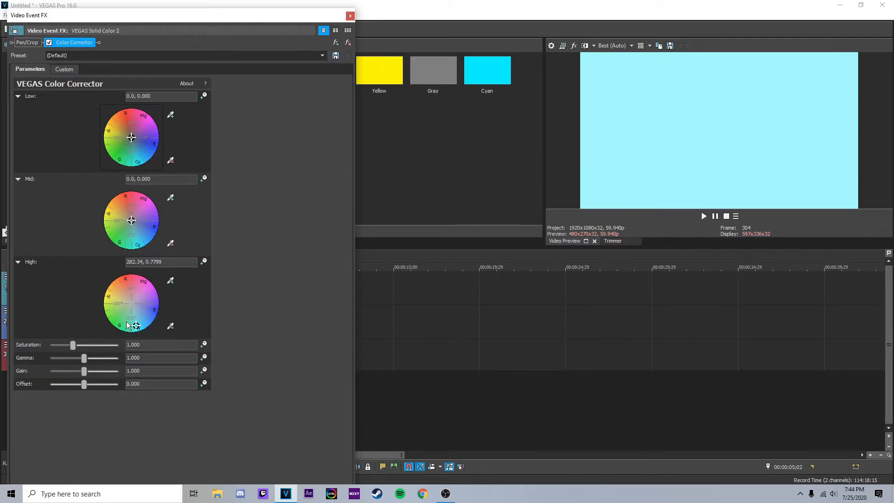
Tint the Color Corrector's High wheel orange-red at about 107°, 0.98, and play the clip from the start to preview it
drag(135, 303, 123, 276)
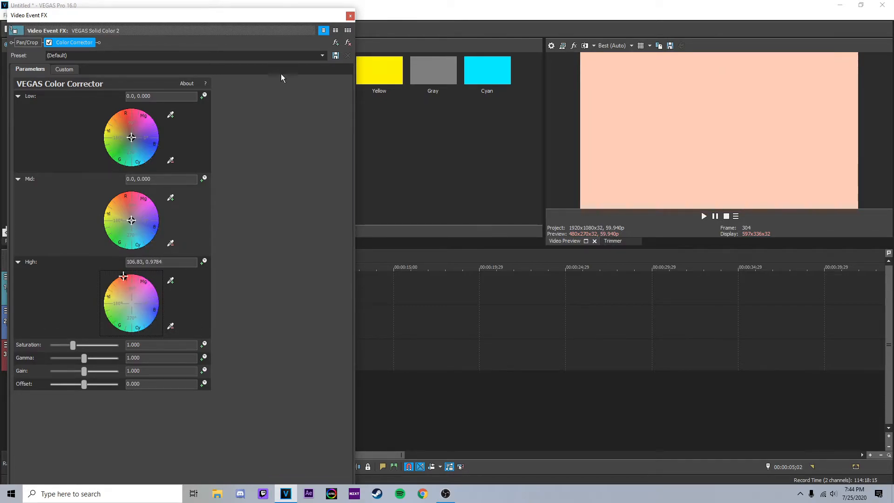
click(351, 16)
click(138, 259)
key(space)
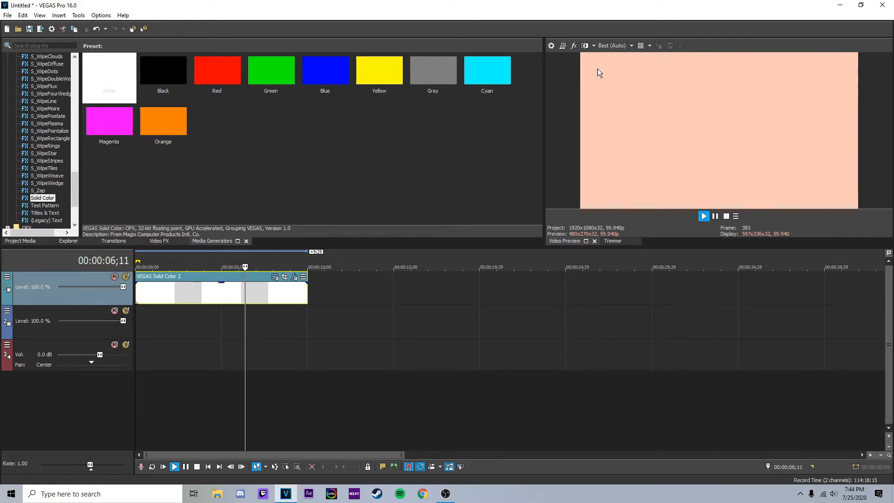
key(space)
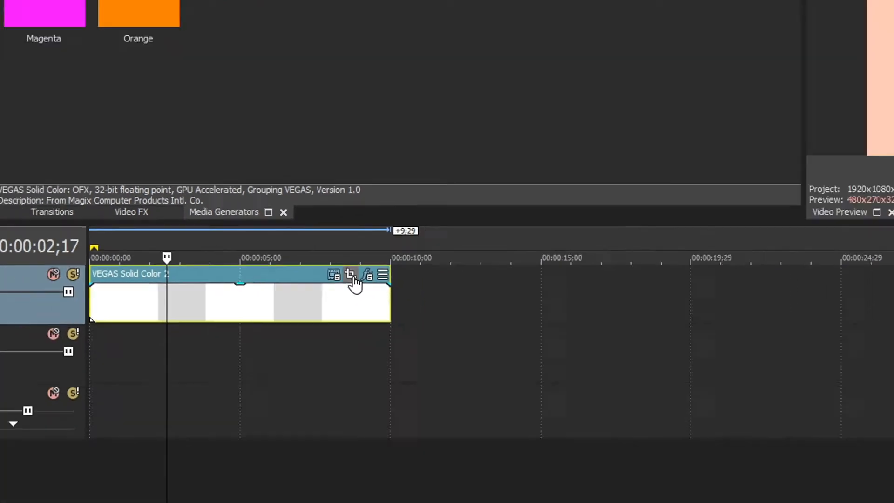
click(433, 275)
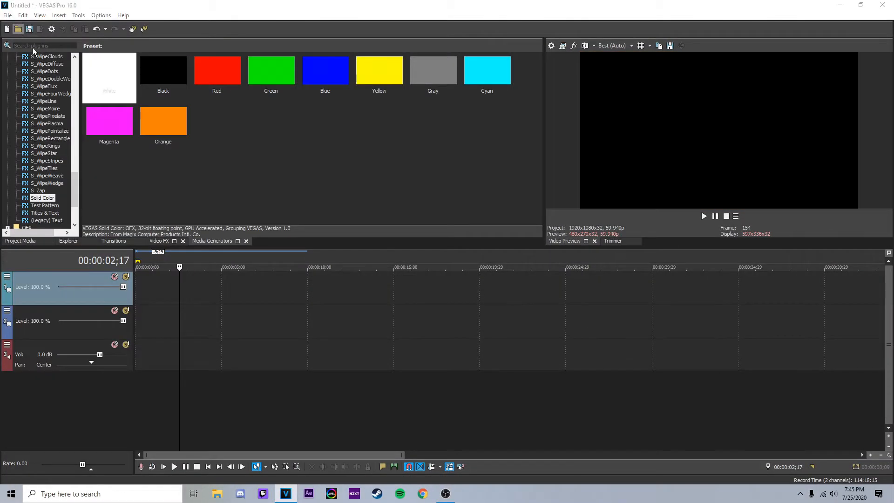
scroll(168, 165, down, 5)
double_click(272, 135)
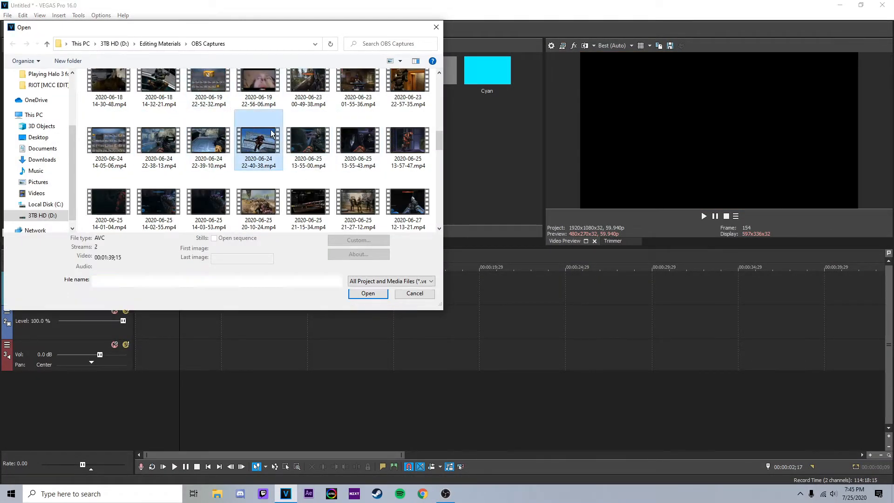
click(220, 320)
scroll(284, 321, down, 3)
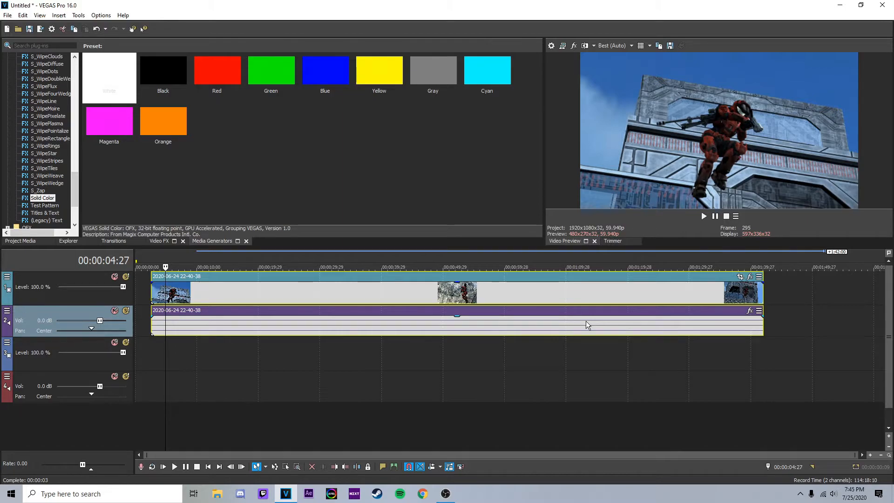
Place the playback cursor at about 36 seconds in the gameplay clip and enlarge the video preview by resizing the surrounding panes
click(360, 322)
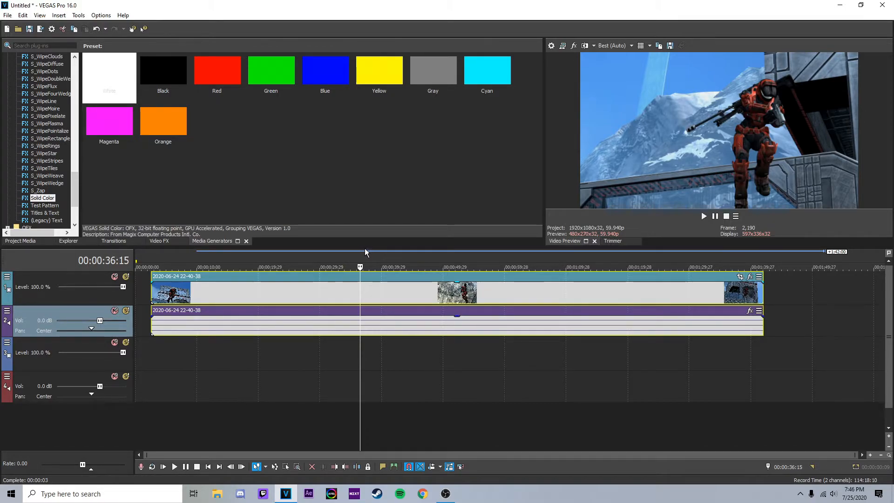
drag(361, 247, 361, 301)
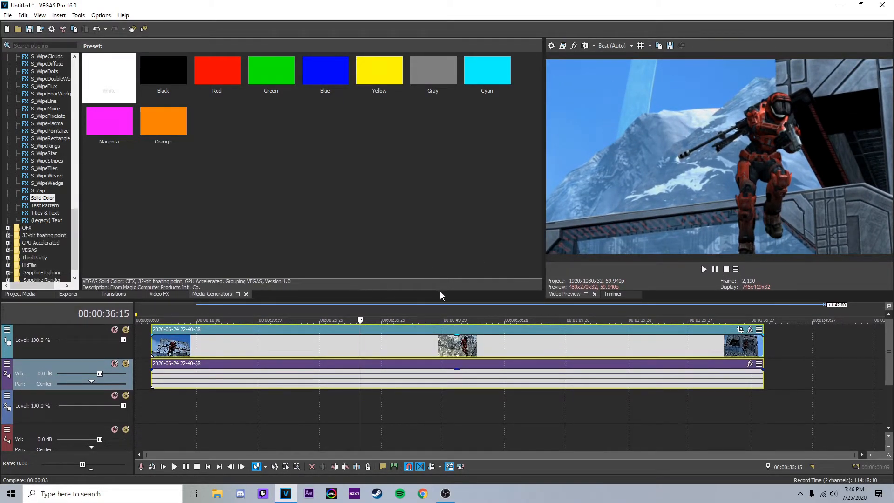
drag(544, 196, 518, 198)
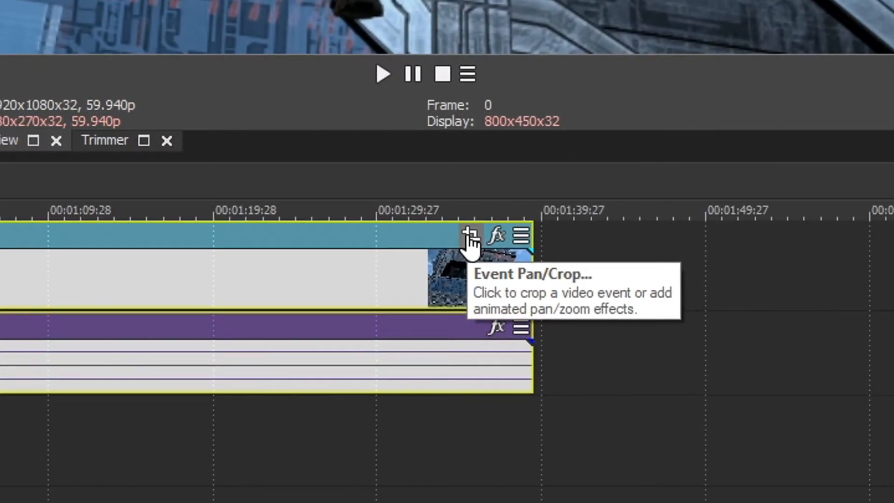
Try cropping the gameplay clip to about 1,264 × 711 and adjusting the frame further in Event Pan/Crop, and restore the original framing
click(721, 328)
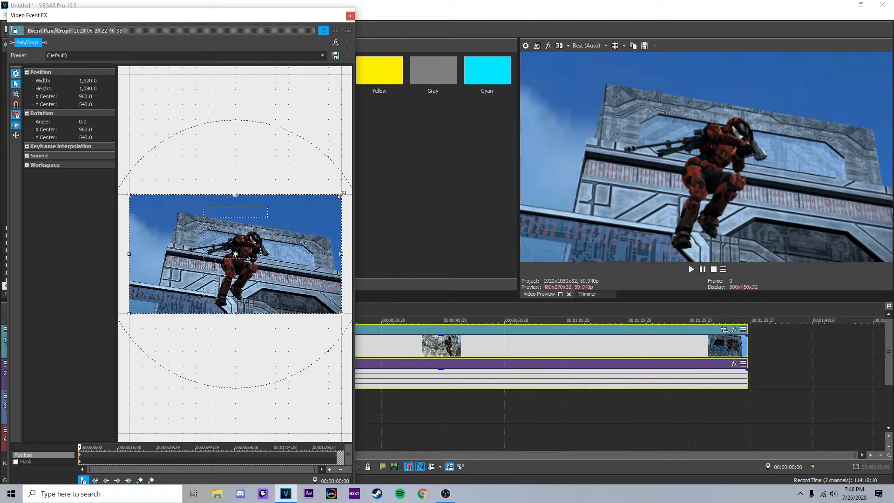
drag(341, 195, 305, 215)
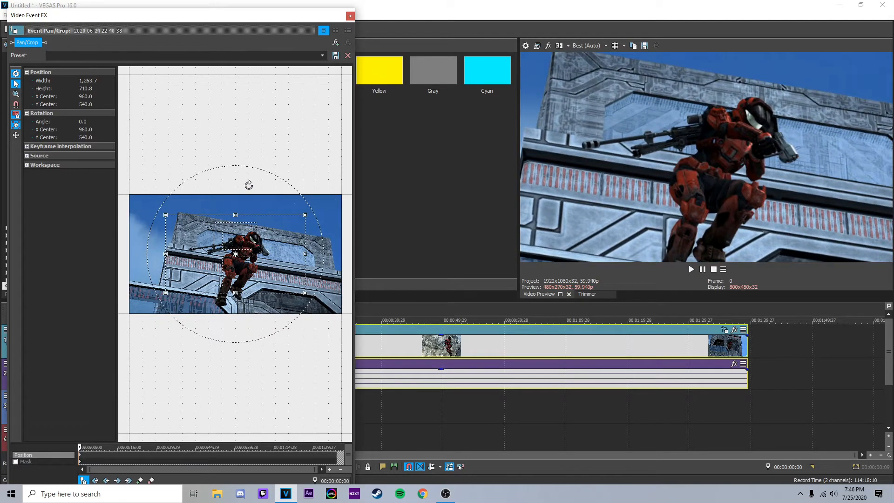
mouse_move(240, 182)
mouse_down()
mouse_move(269, 178)
mouse_move(241, 178)
mouse_up()
drag(256, 221, 237, 217)
drag(166, 256, 208, 272)
right_click(237, 275)
click(257, 281)
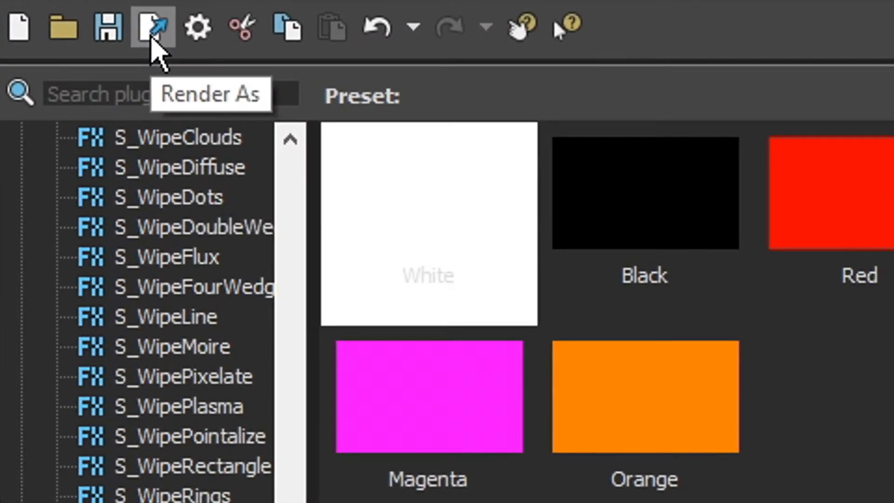
Open the render settings, review the template filter options, and choose the 1080p 60fps template for MAGIX AVC/AAC MP4
click(152, 41)
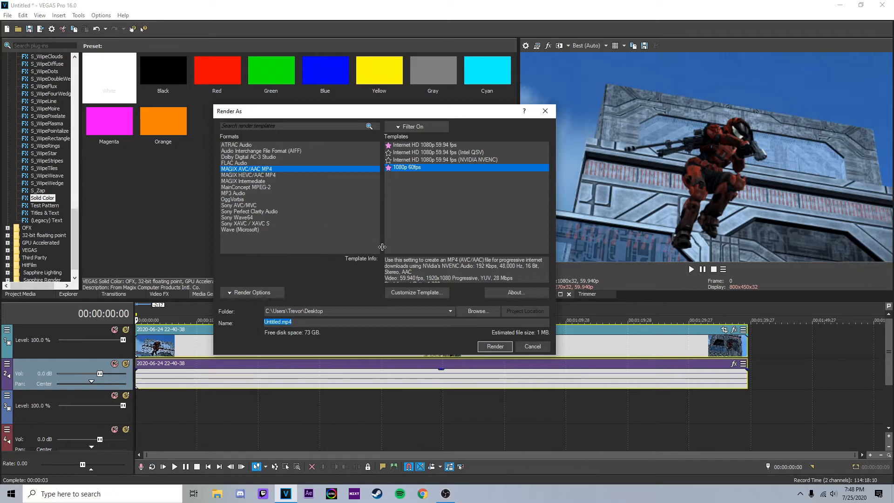
click(438, 128)
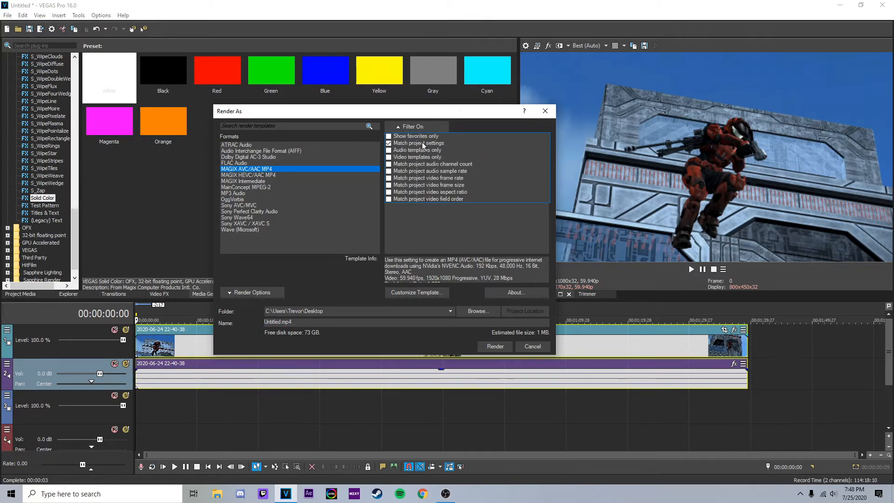
click(404, 128)
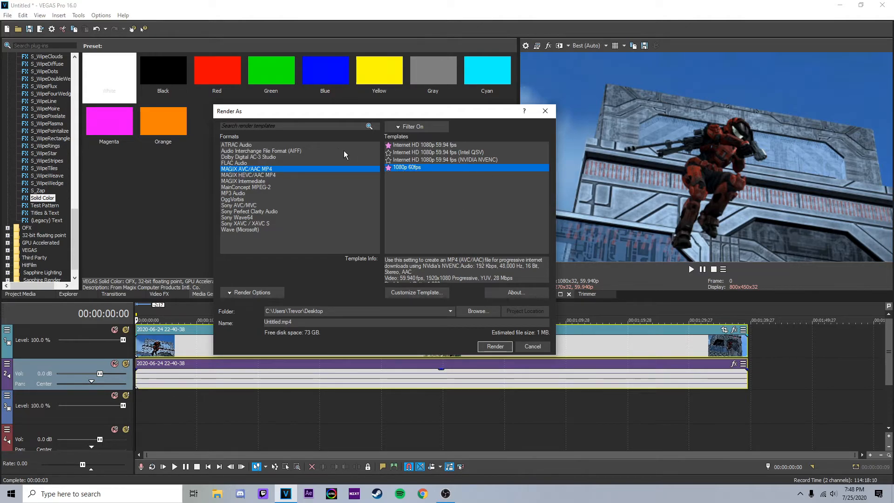
click(404, 154)
click(410, 168)
Set the render output to the Desktop folder with the file name Tutorial
click(478, 311)
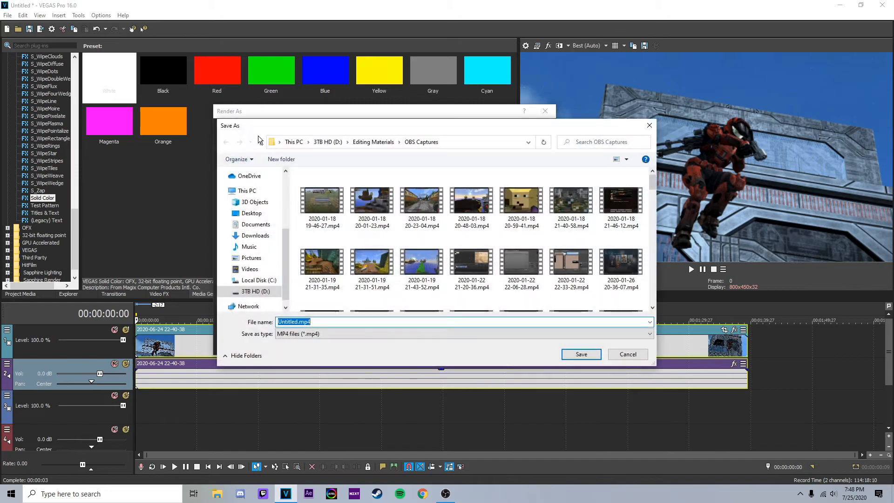
click(249, 214)
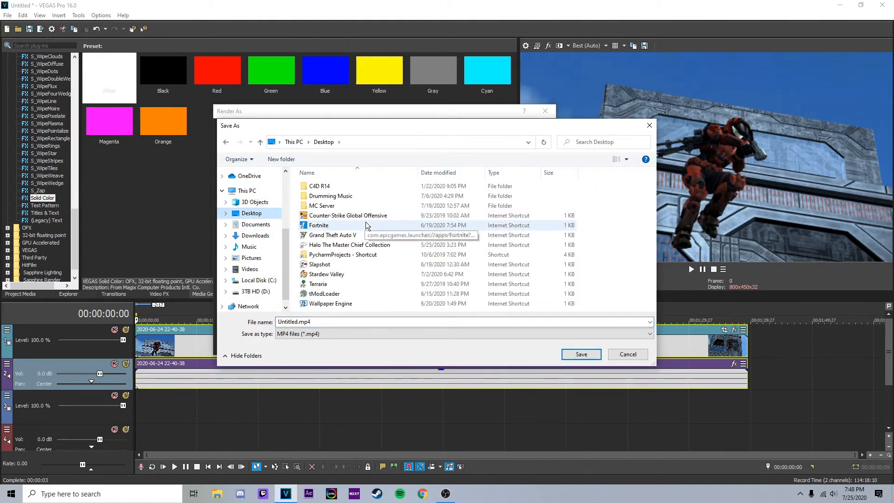
click(345, 322)
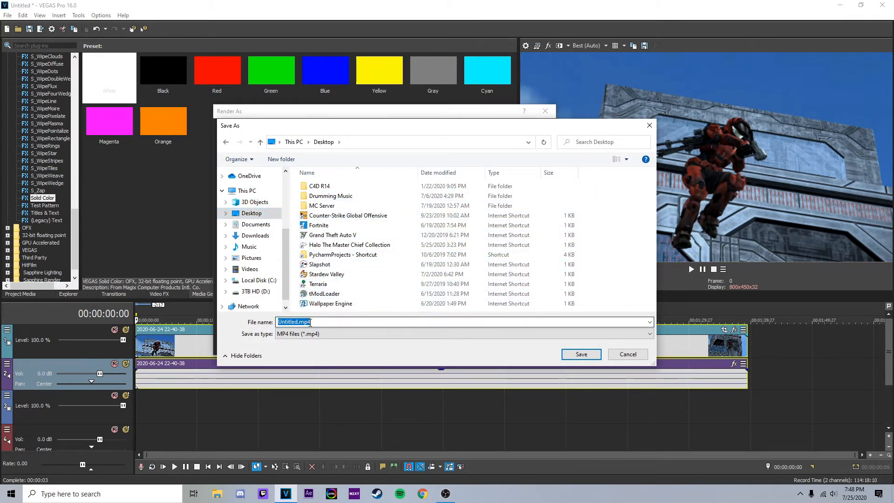
text(Tutorial)
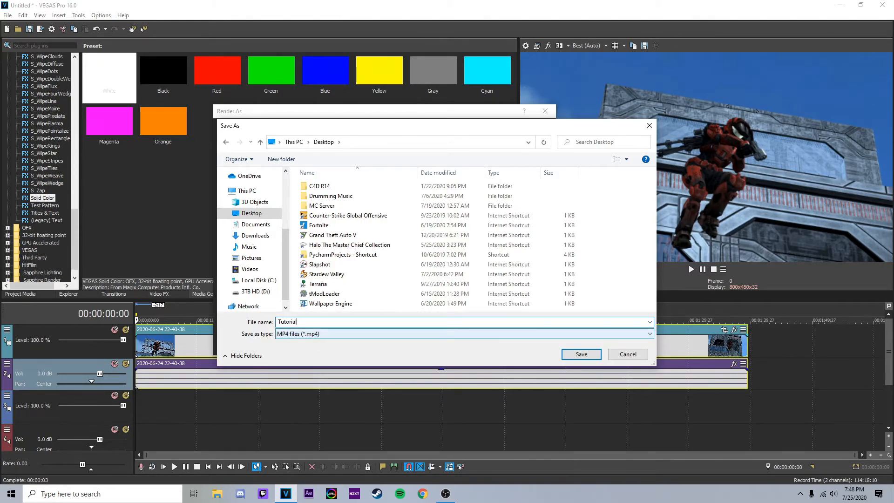
click(582, 355)
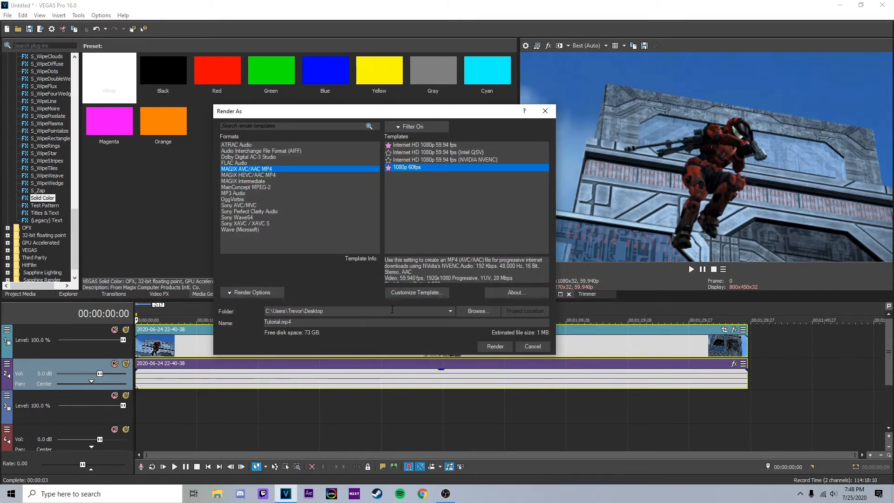
Render the project and play the finished video in the media player, closing the player after checking it
click(478, 347)
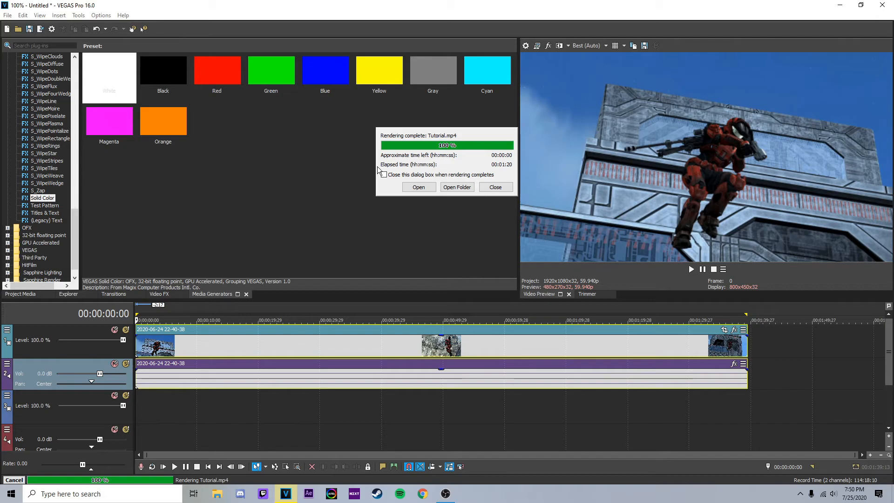
click(417, 187)
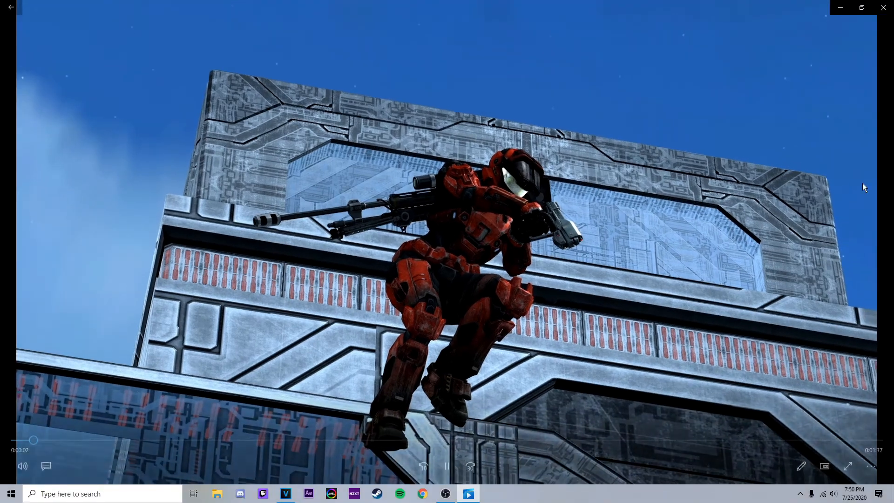
click(883, 7)
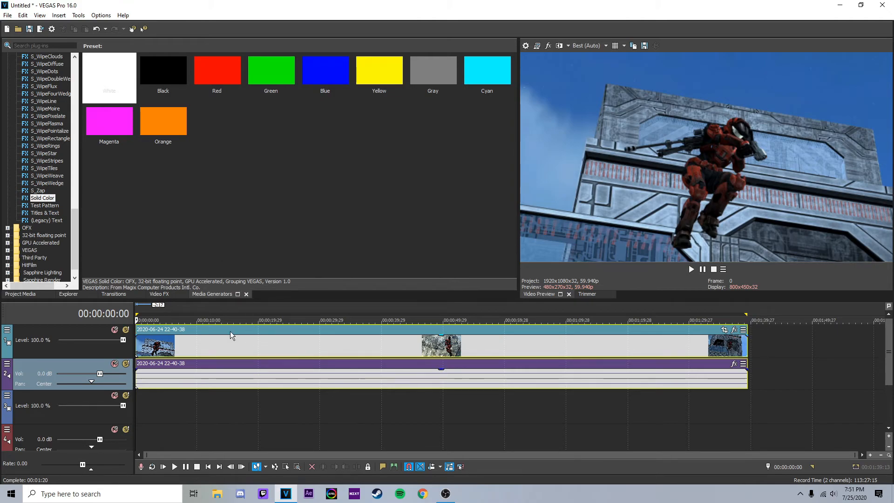
Check the gameplay clip's frames at several points along the timeline, ending at about 4 seconds
click(228, 310)
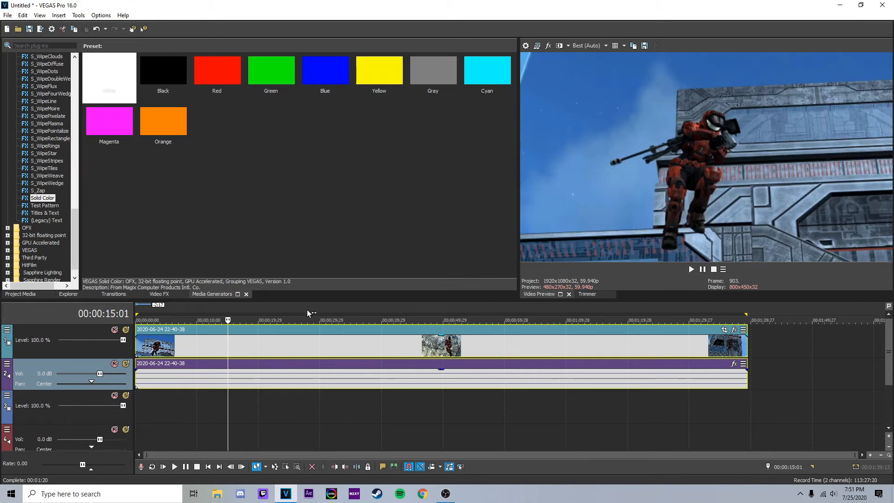
click(382, 306)
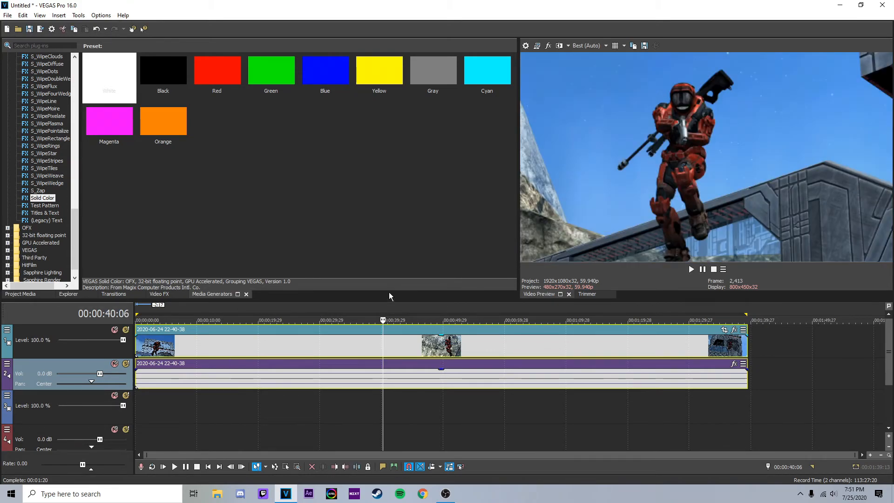
click(434, 309)
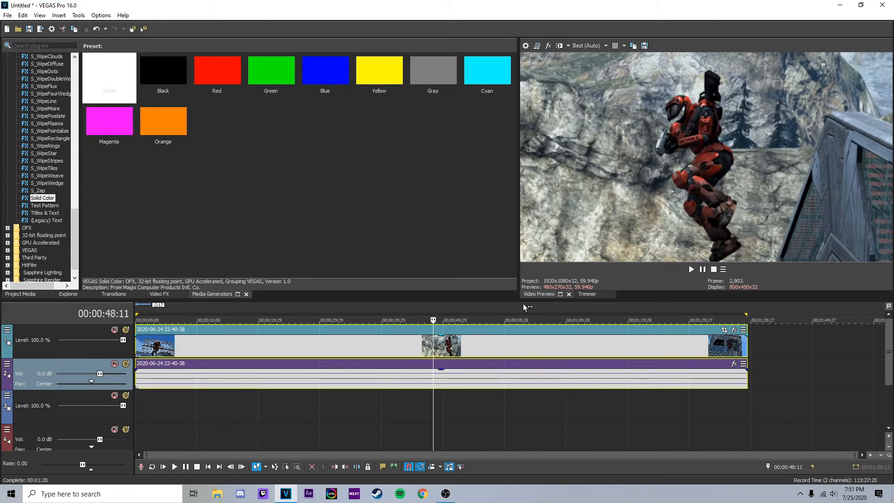
click(564, 307)
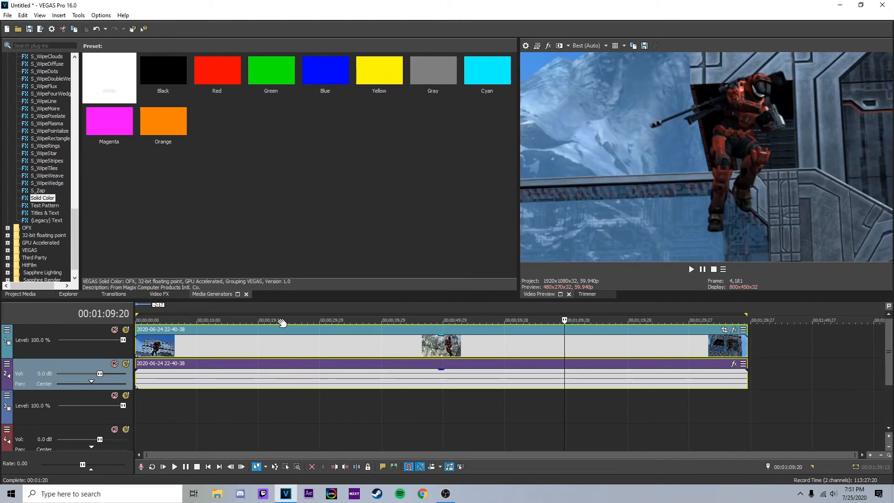
click(163, 306)
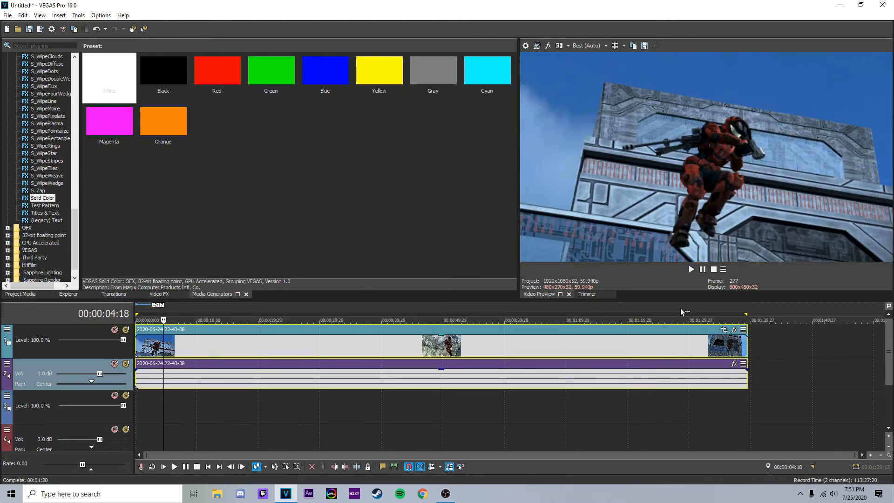